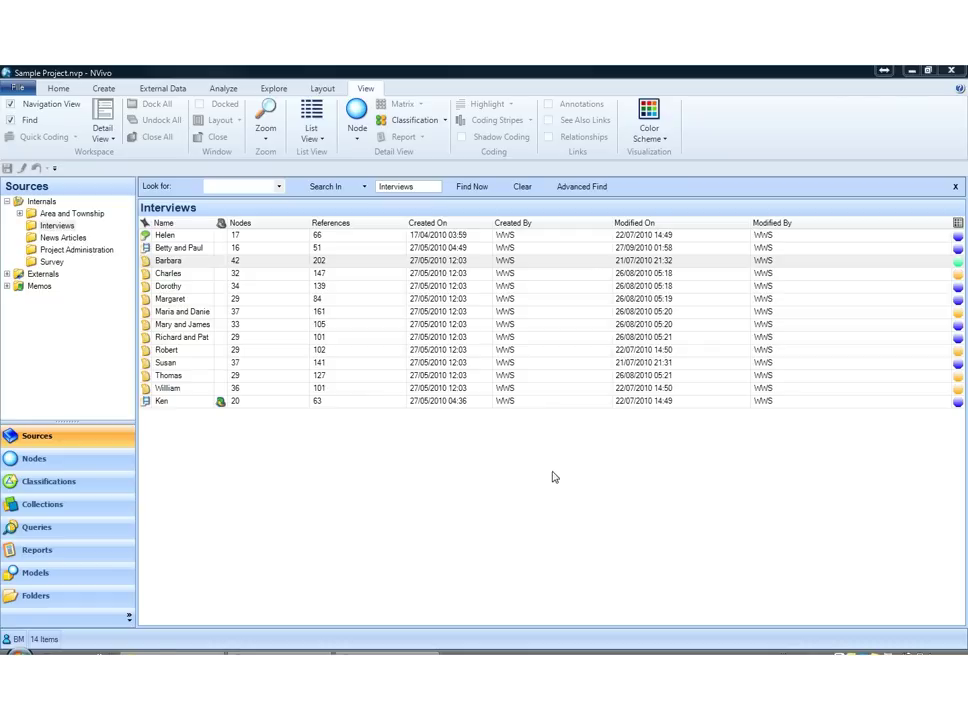
Open Barbara's interview transcript and turn its coding stripes off
double_click(148, 262)
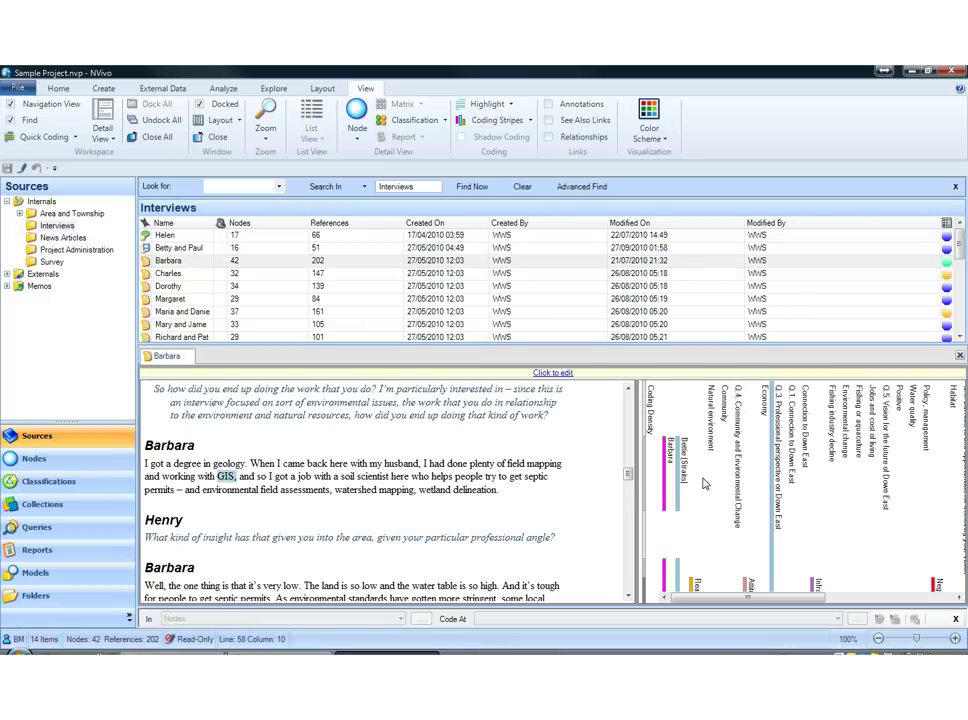
click(530, 122)
click(487, 137)
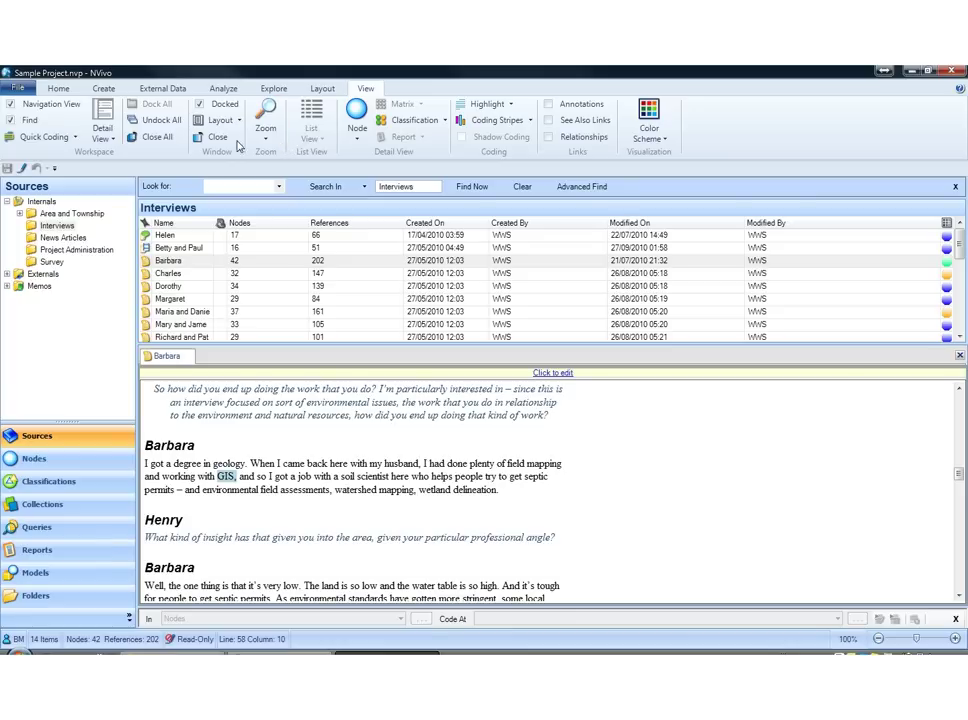
Place the transcript to the right of the Interviews list, narrowed to interview names only
click(104, 133)
click(112, 155)
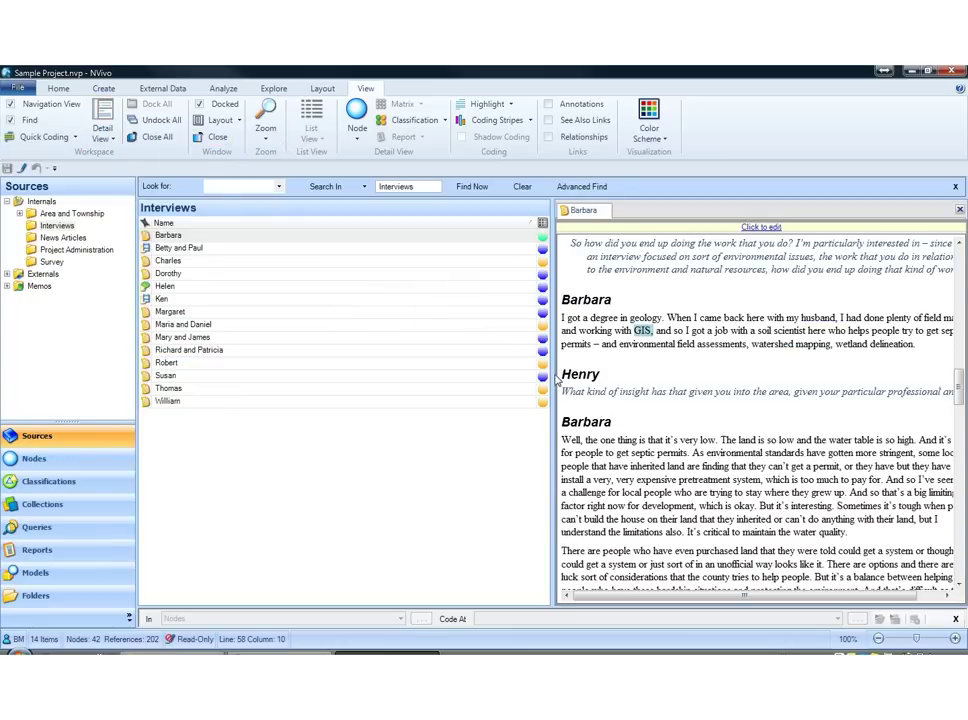
drag(420, 288, 238, 345)
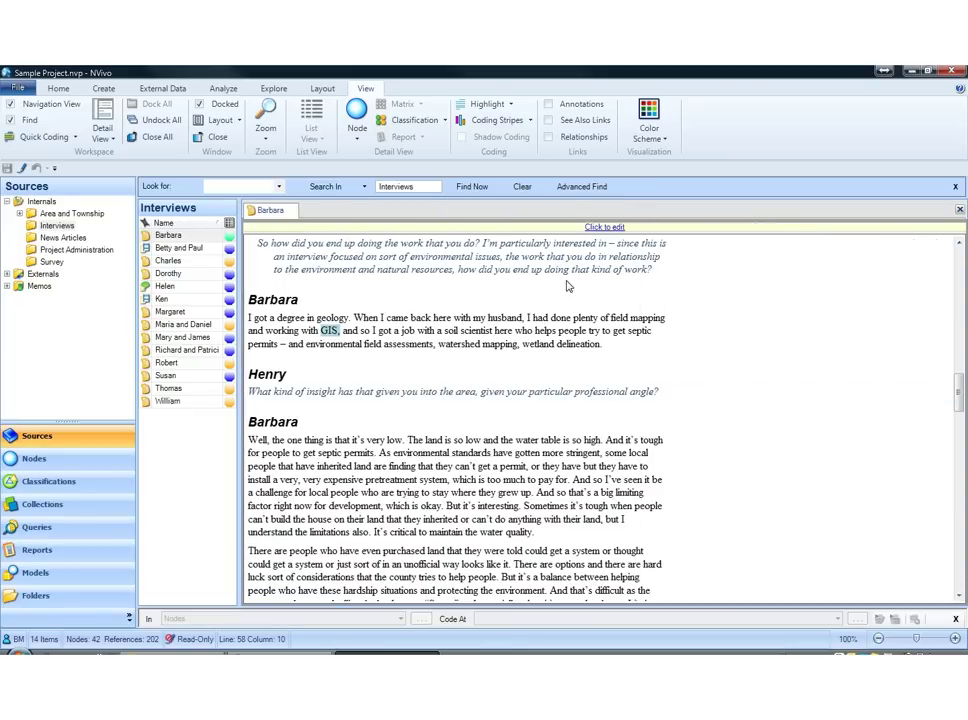
Show coding stripes on Barbara's transcript for every node in the Nodes folder, including Attitude, Balance and Community
click(505, 120)
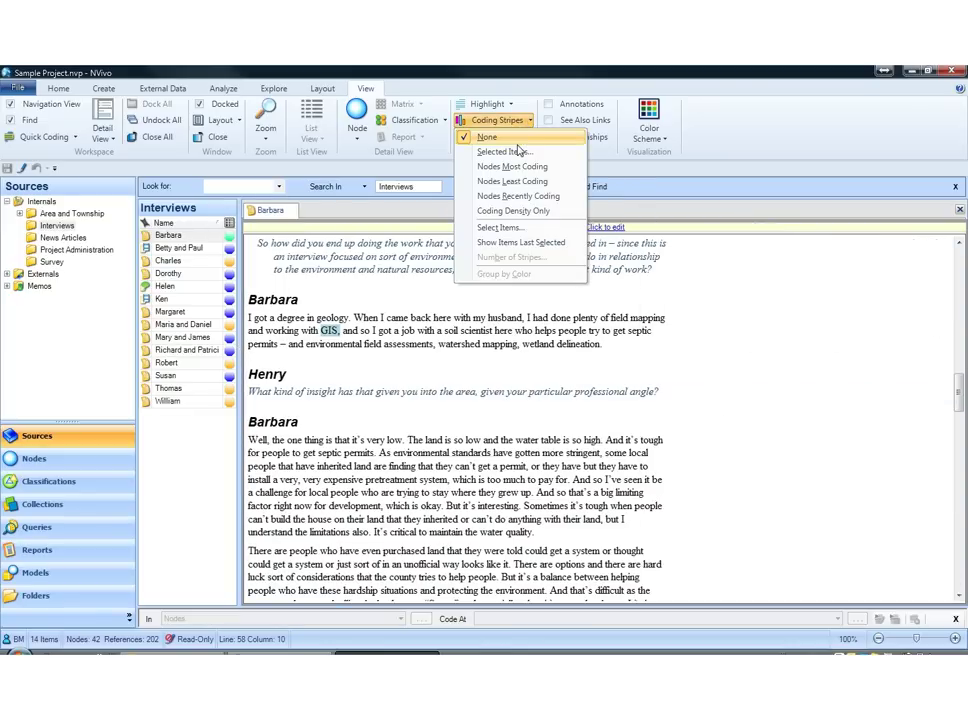
click(507, 151)
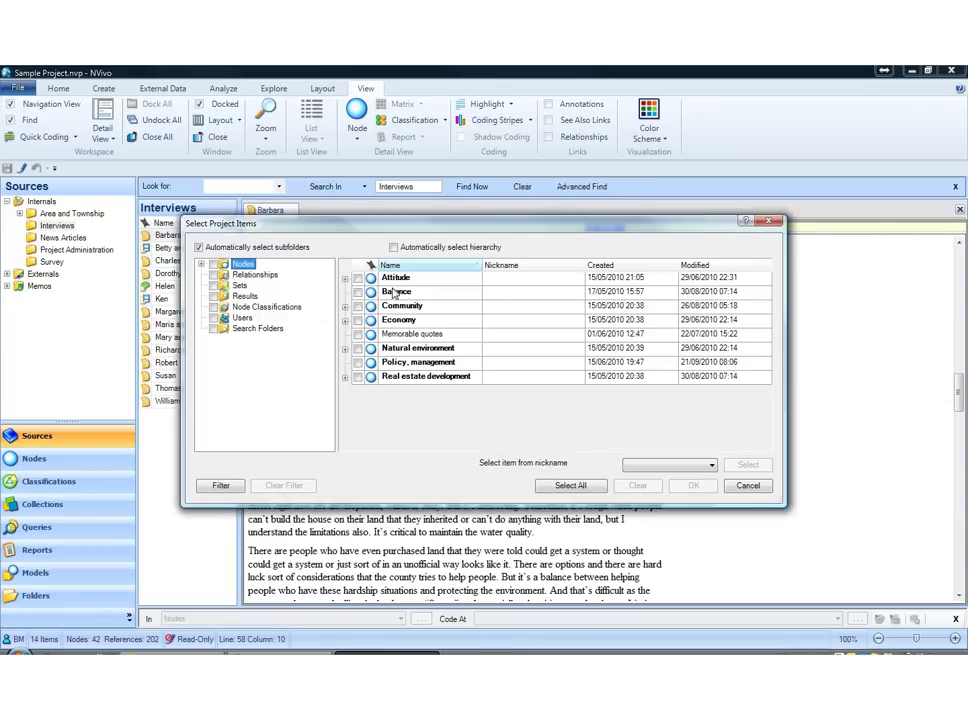
click(201, 264)
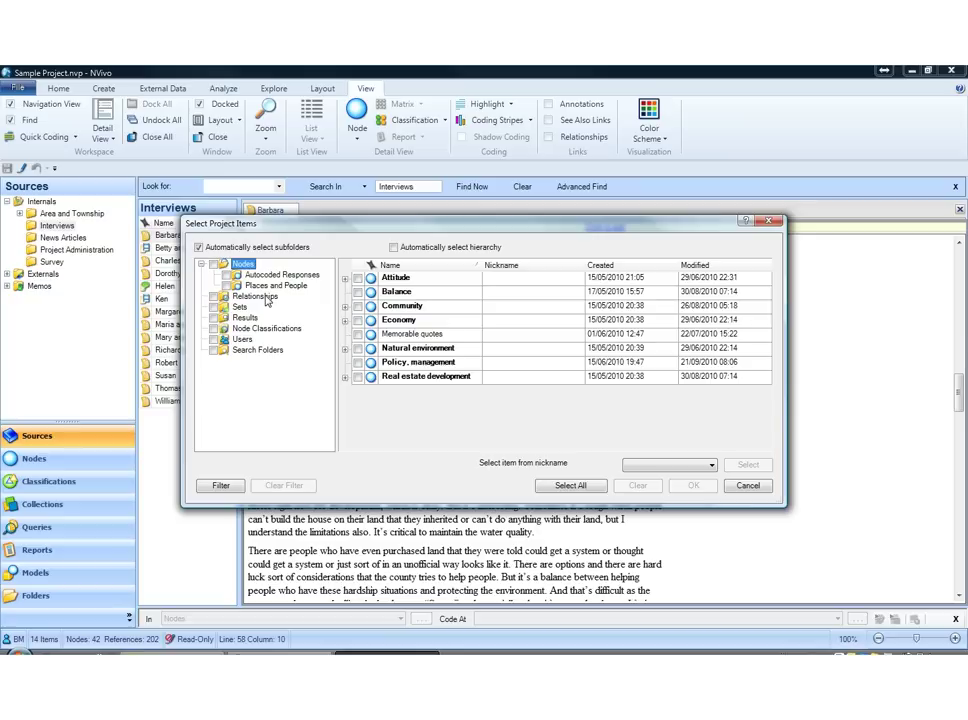
click(237, 278)
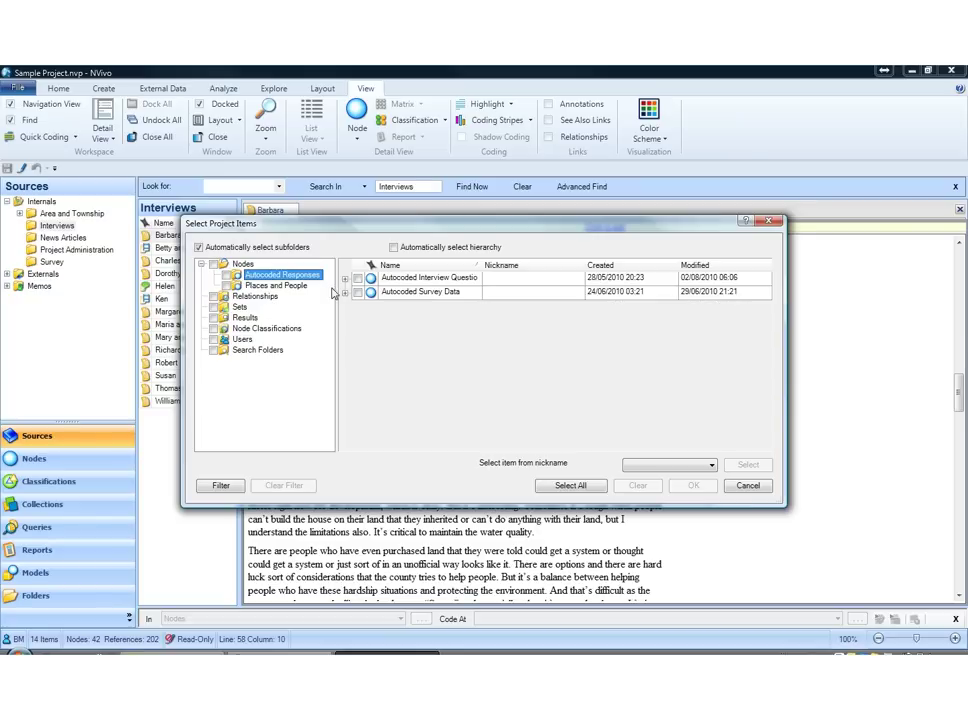
click(221, 266)
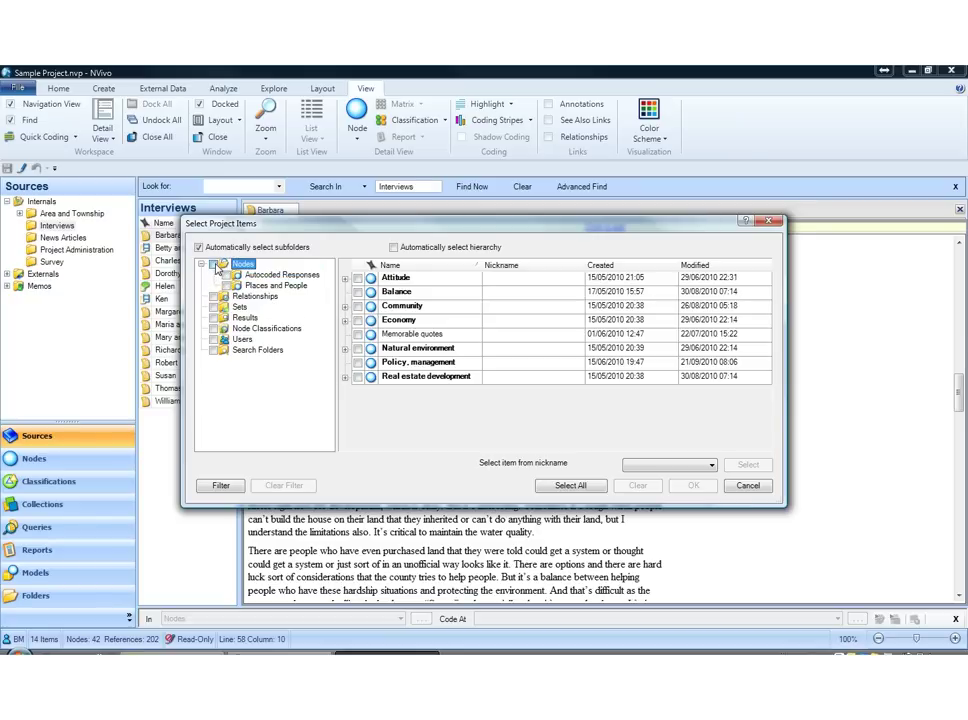
click(214, 266)
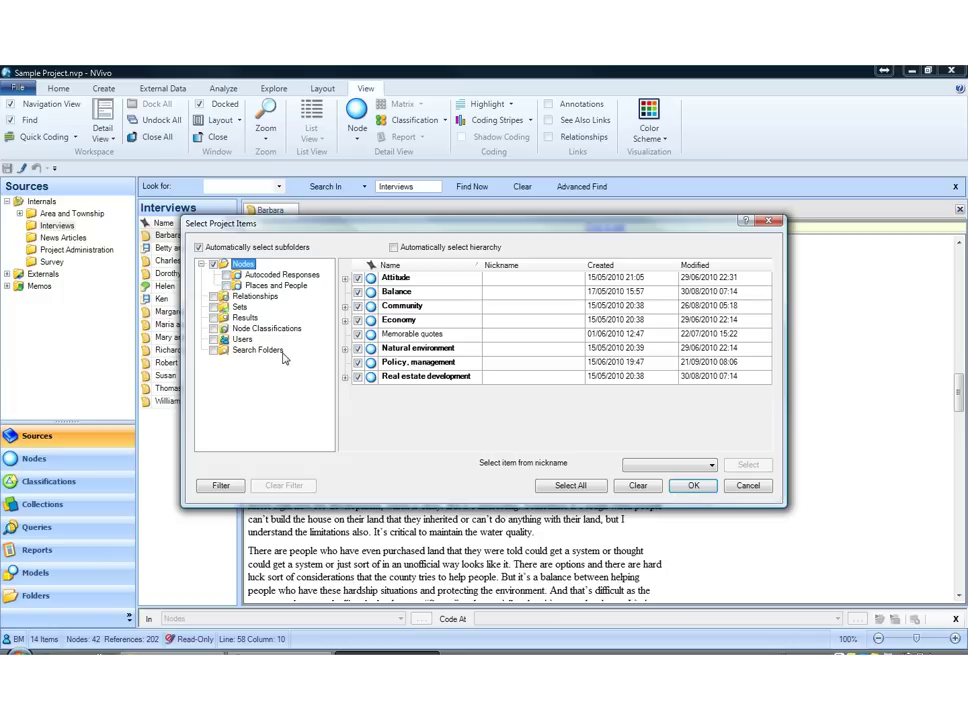
click(690, 485)
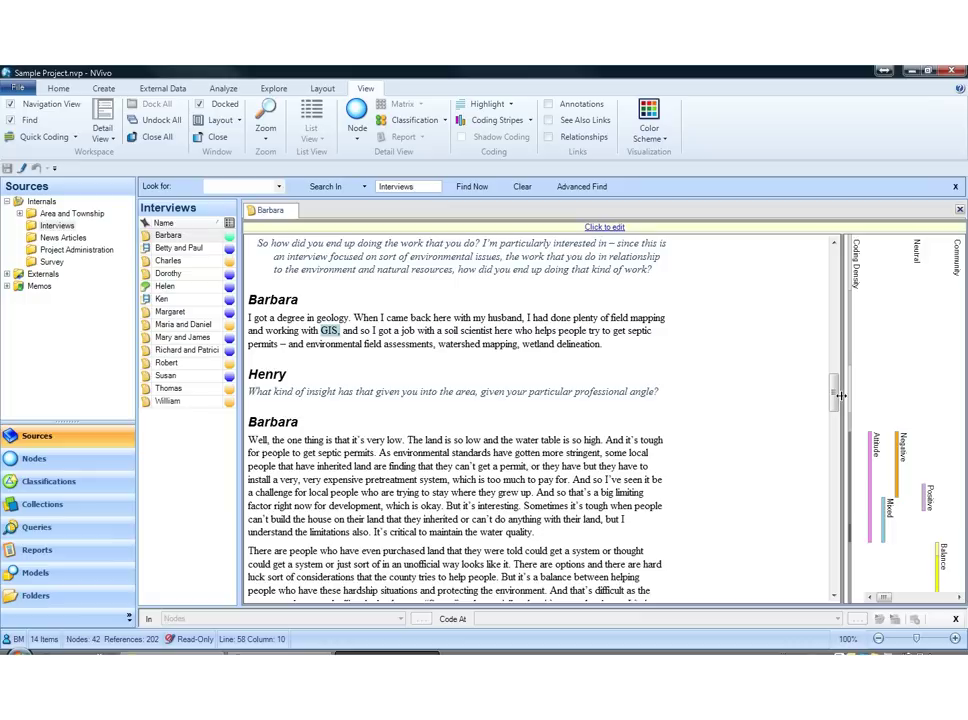
Widen the stripe area and scroll to read stripes like Attitude, Positive and Economy
drag(840, 396, 675, 405)
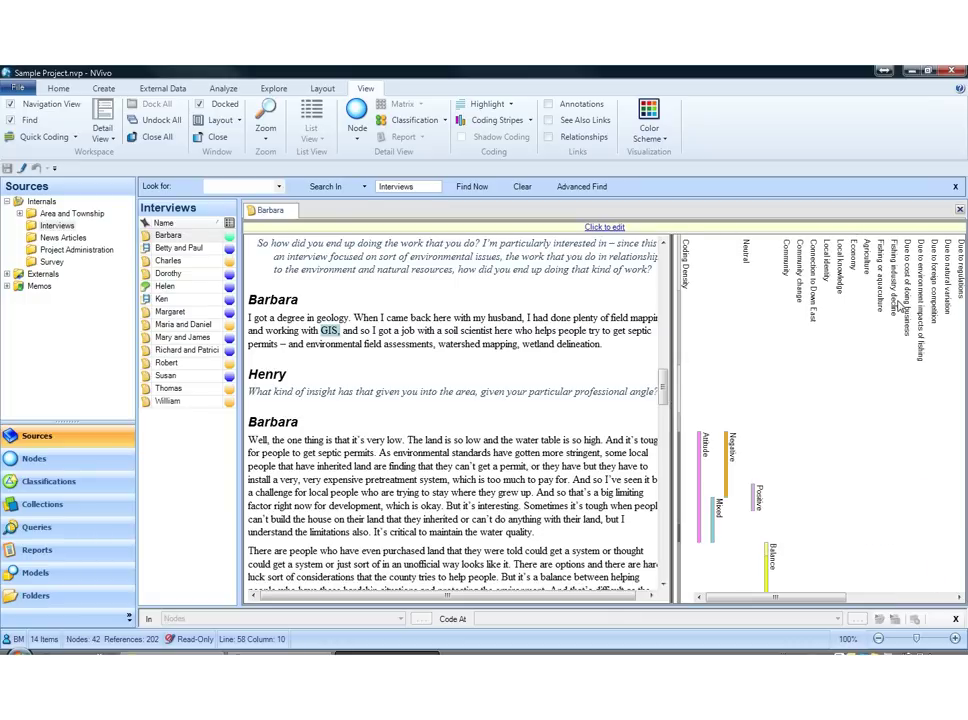
mouse_move(800, 600)
mouse_down()
mouse_move(817, 590)
mouse_move(790, 594)
mouse_up()
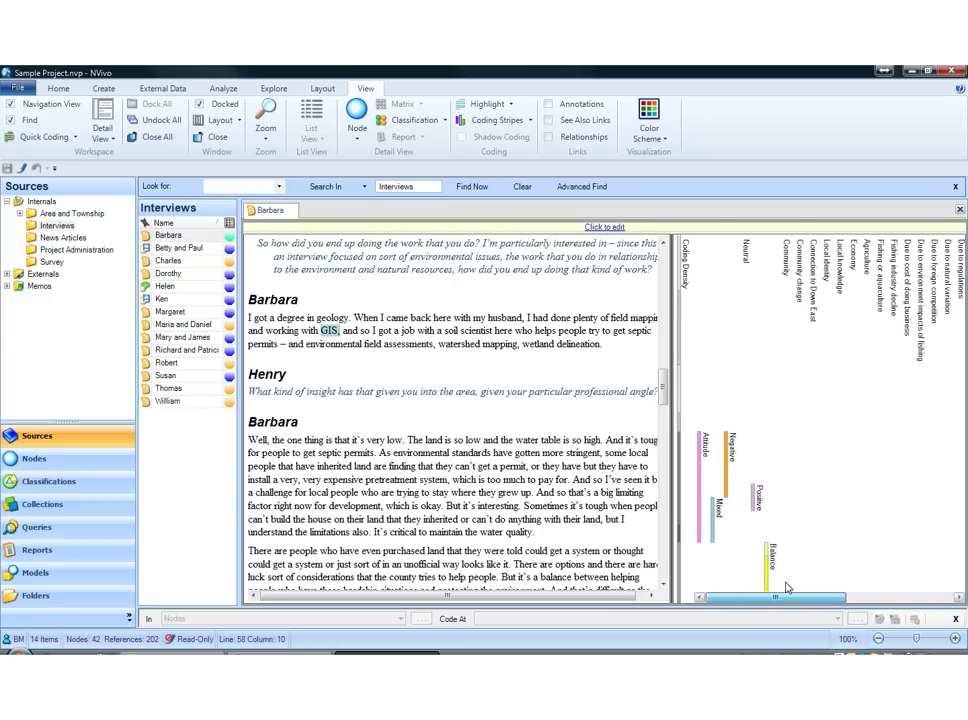
drag(662, 385, 662, 360)
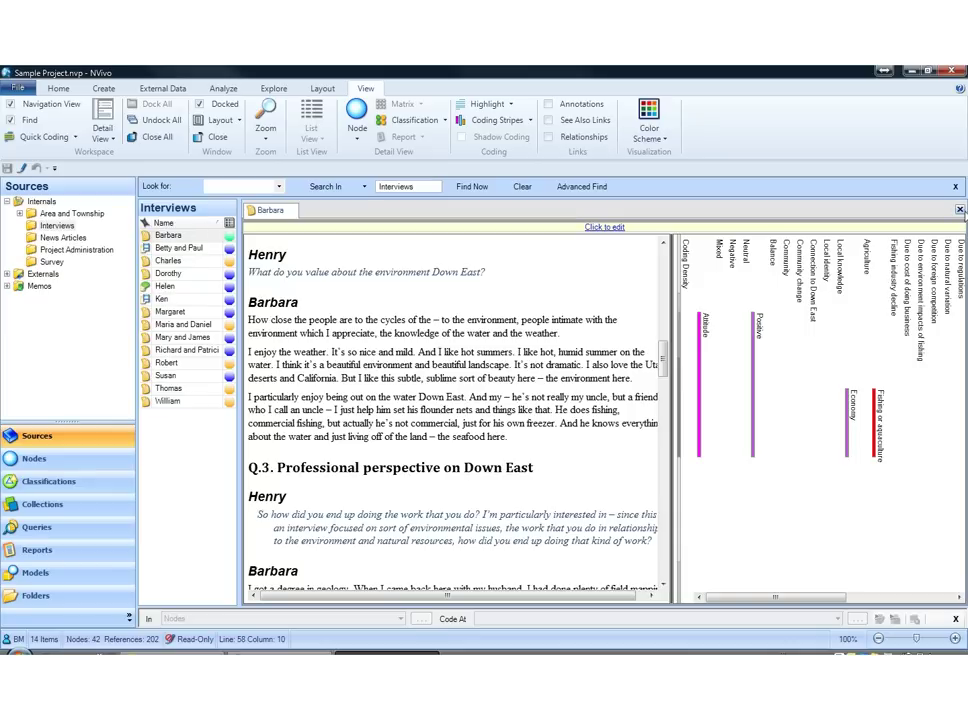
Close Barbara's transcript and open Helen's audio interview in a wider pane beside the list
click(960, 211)
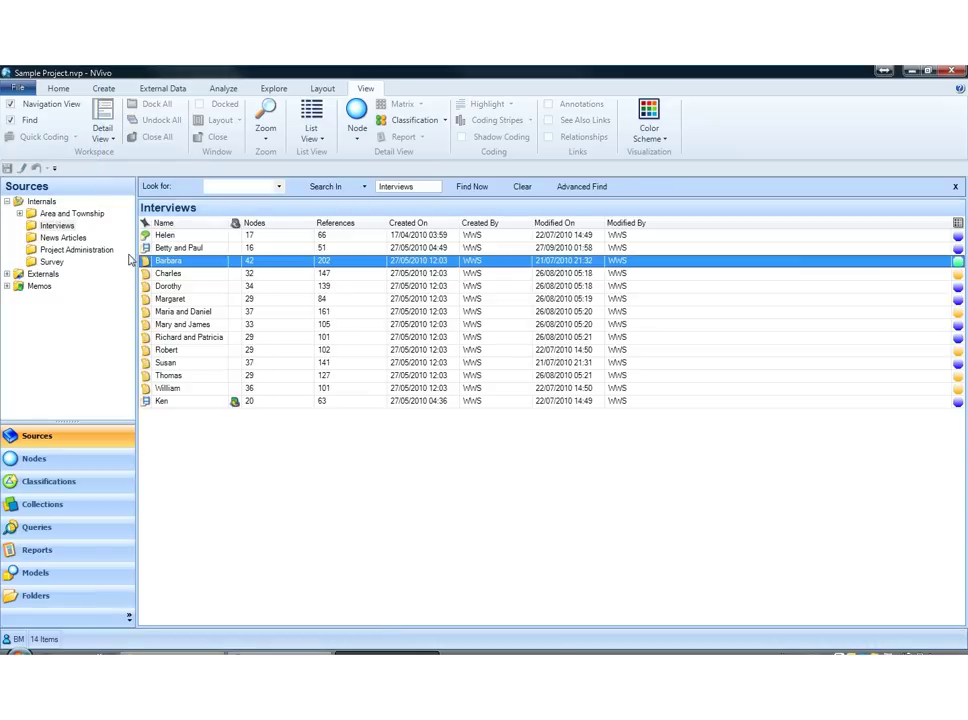
click(165, 235)
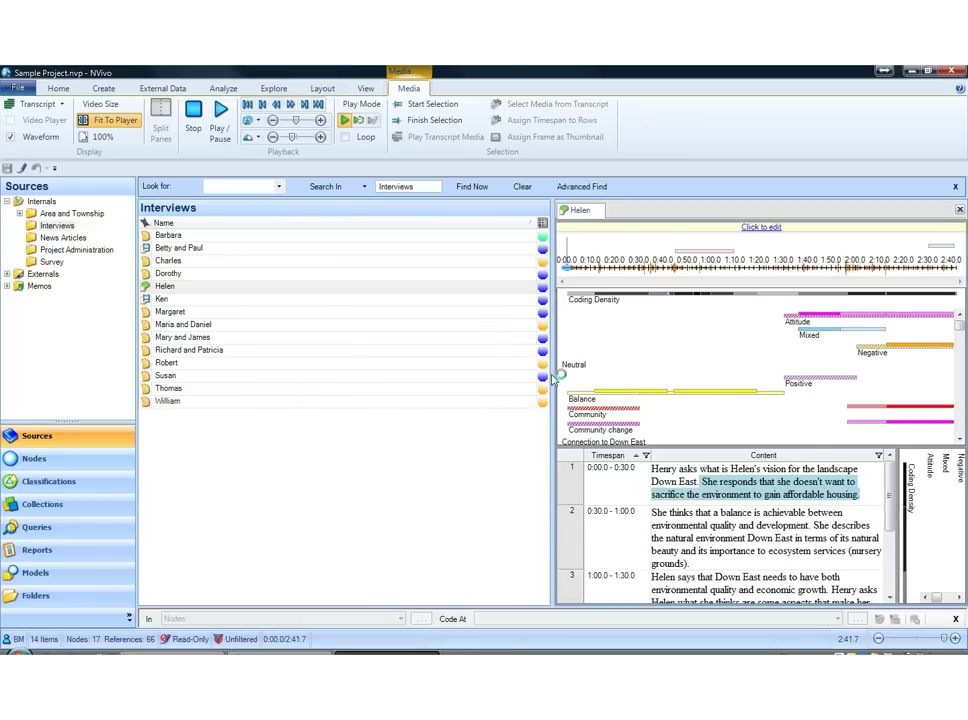
drag(550, 375, 330, 356)
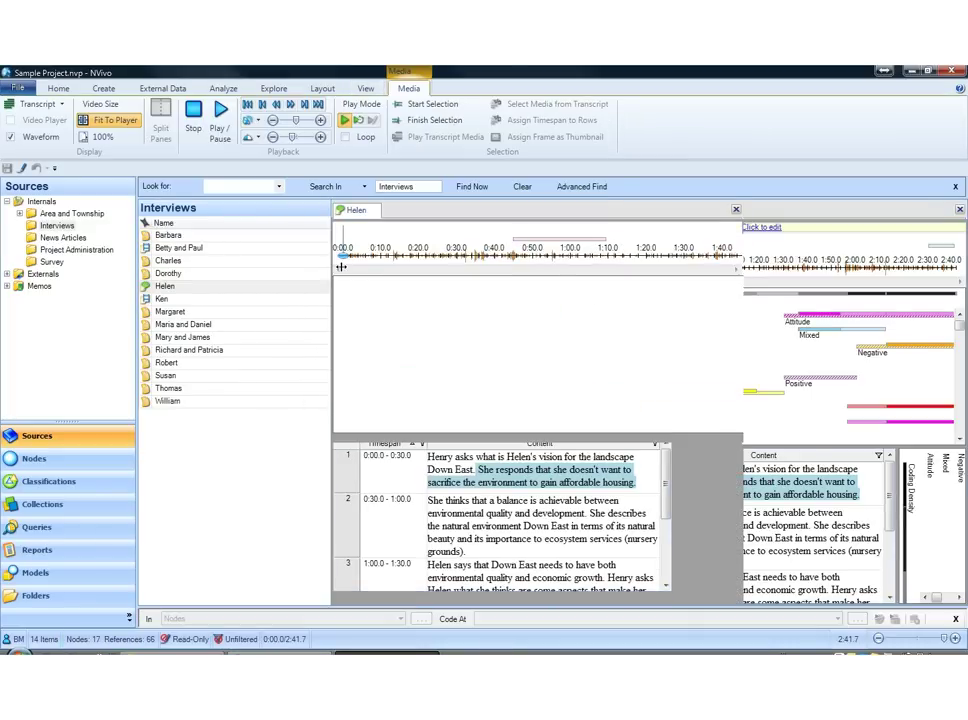
Switch Helen's coding stripes from None to Nodes Most Coding, showing Real estate development, Balance and Community
click(366, 88)
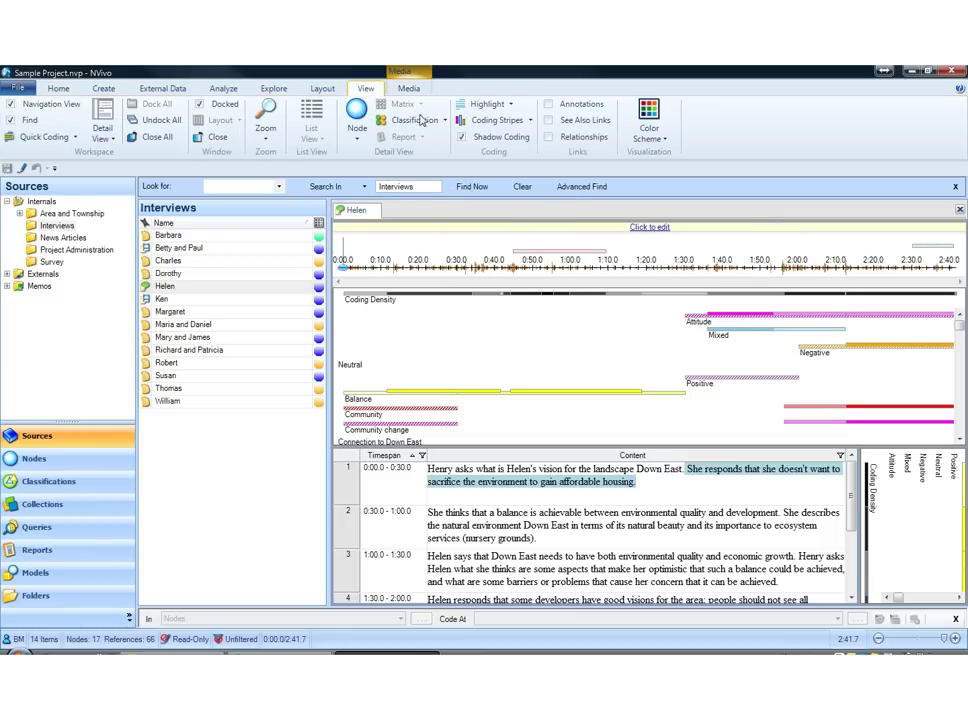
click(531, 121)
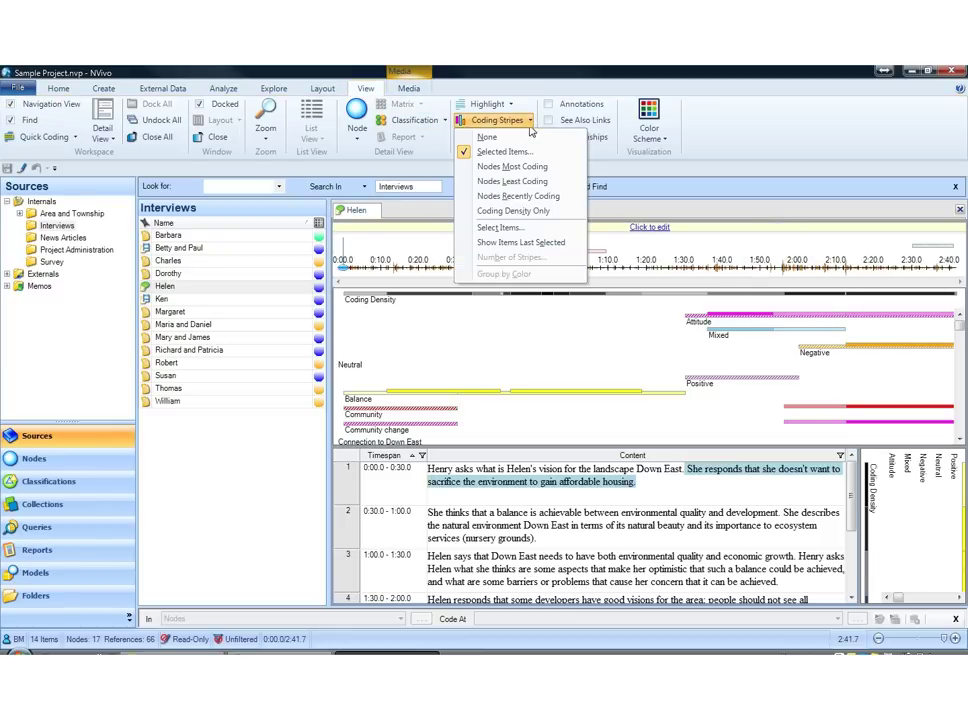
click(515, 136)
click(522, 121)
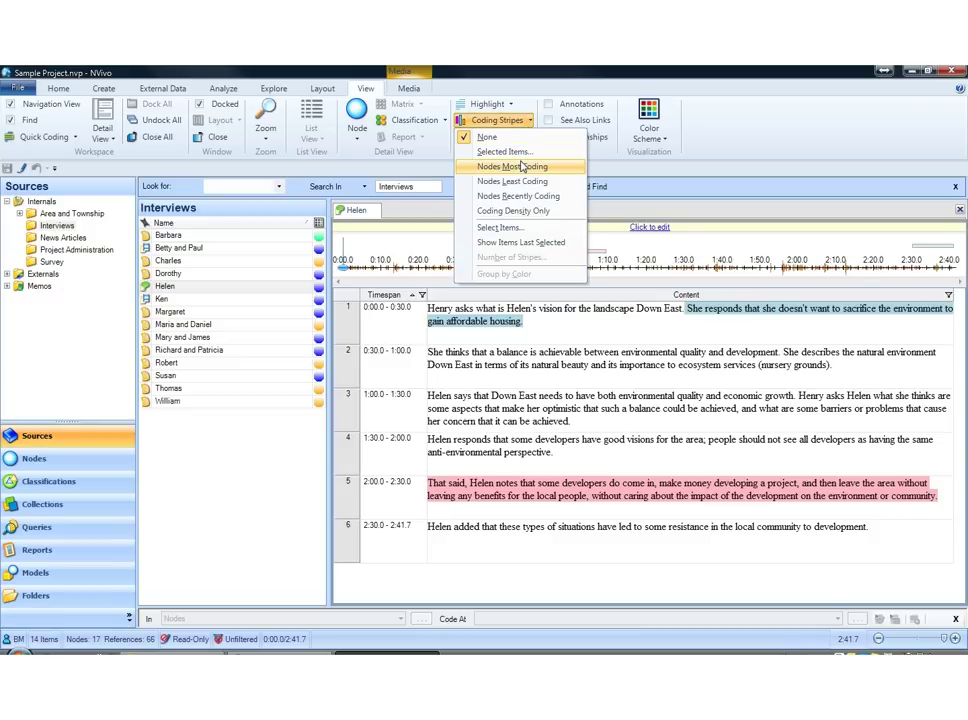
click(521, 168)
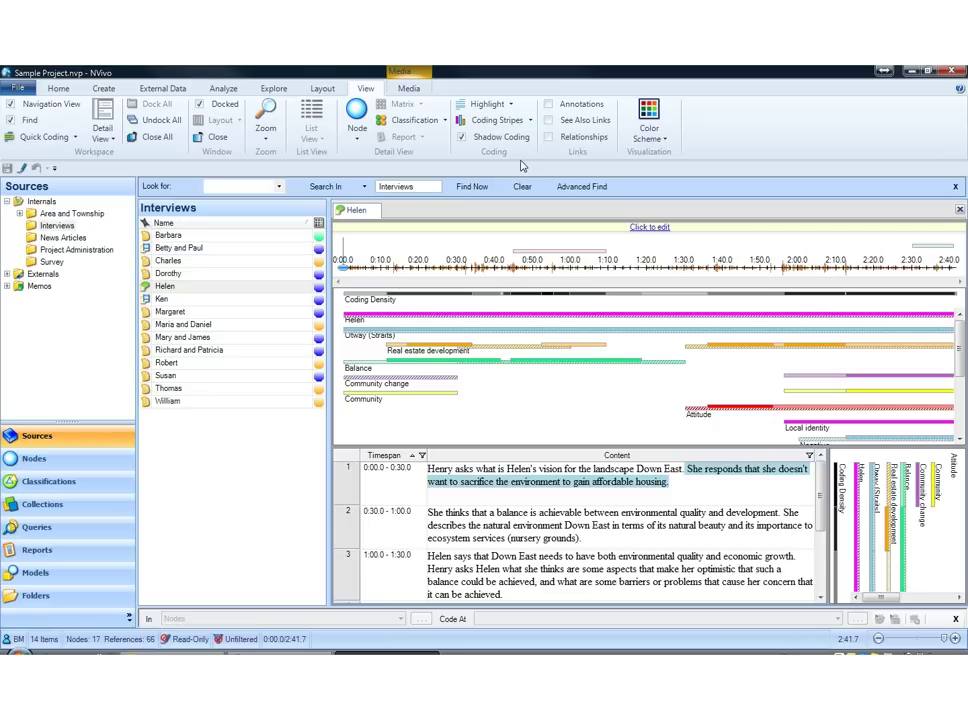
Close Helen's audio file and reopen Barbara's interview transcript
click(959, 211)
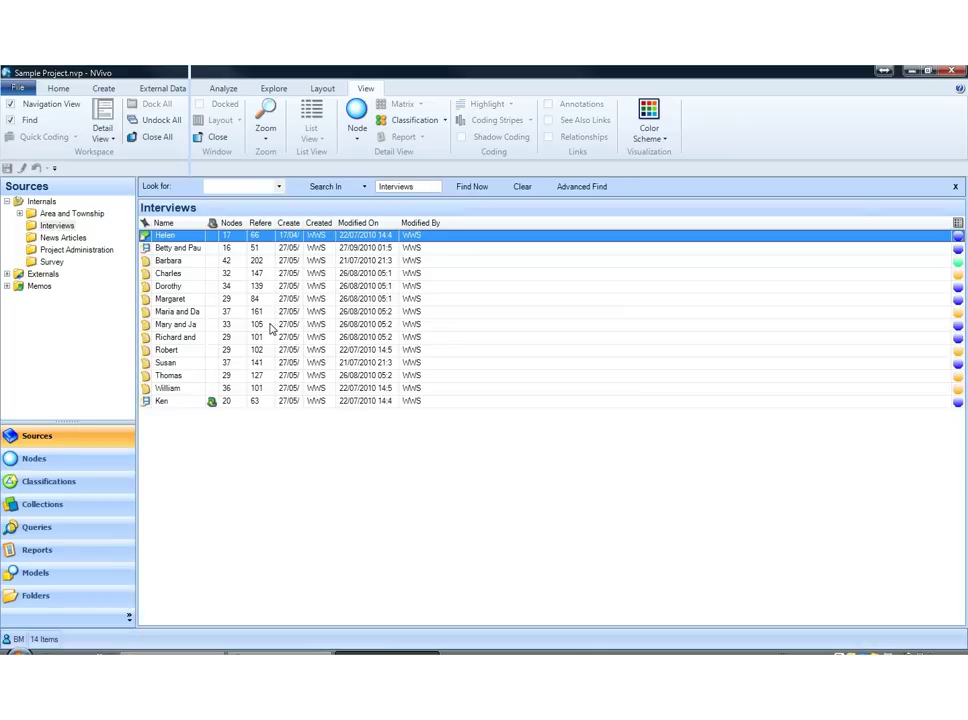
click(145, 262)
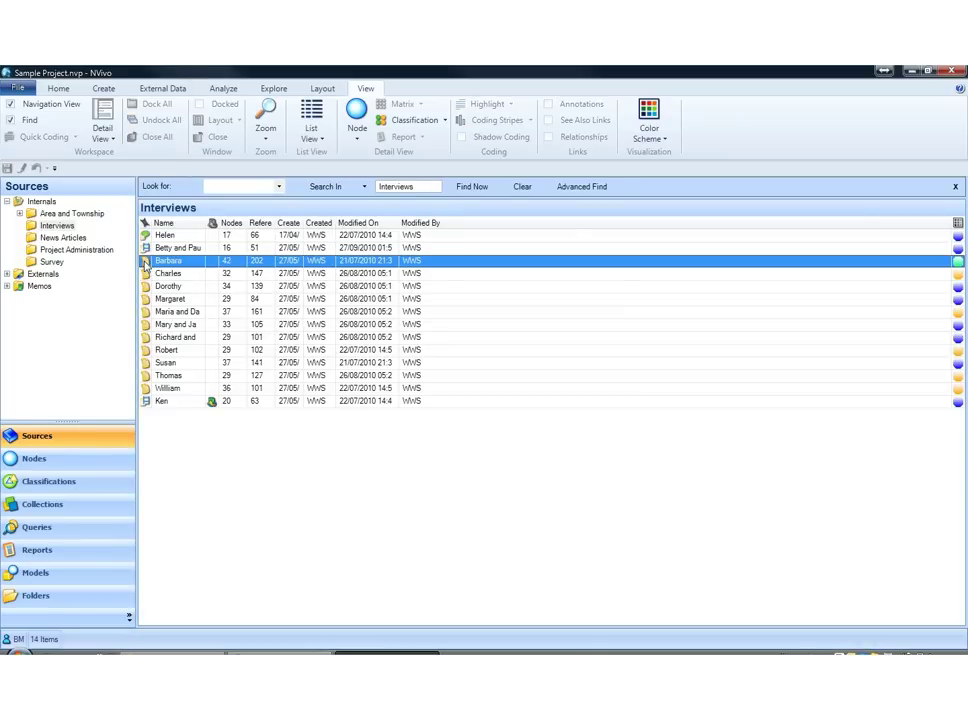
double_click(145, 262)
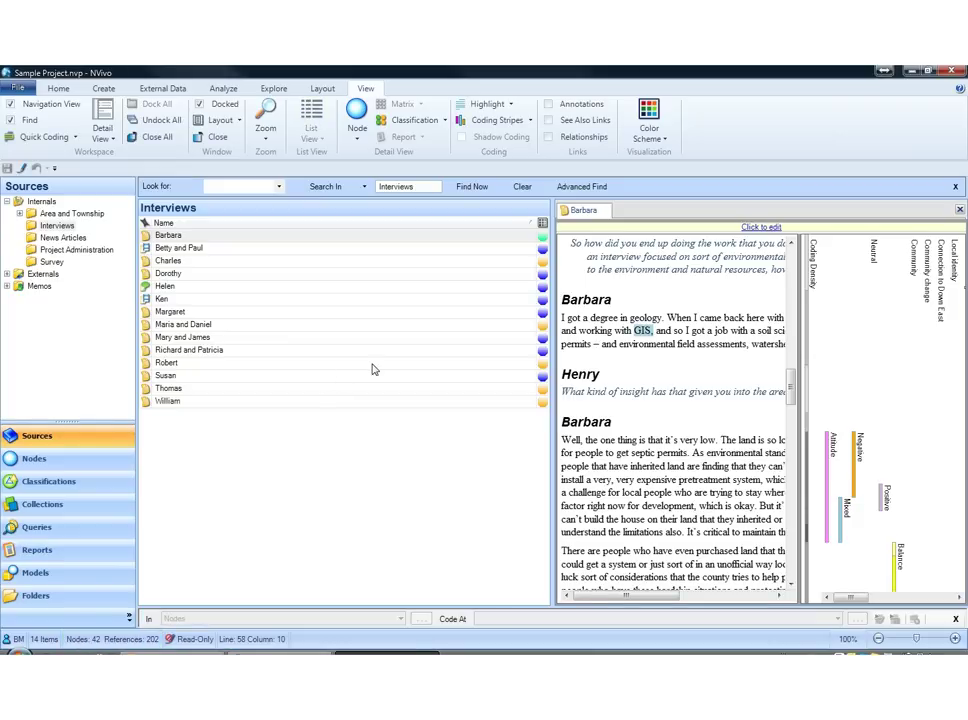
Set Barbara's coding stripes to None and narrow the Interviews list for more transcript room
click(512, 121)
click(519, 139)
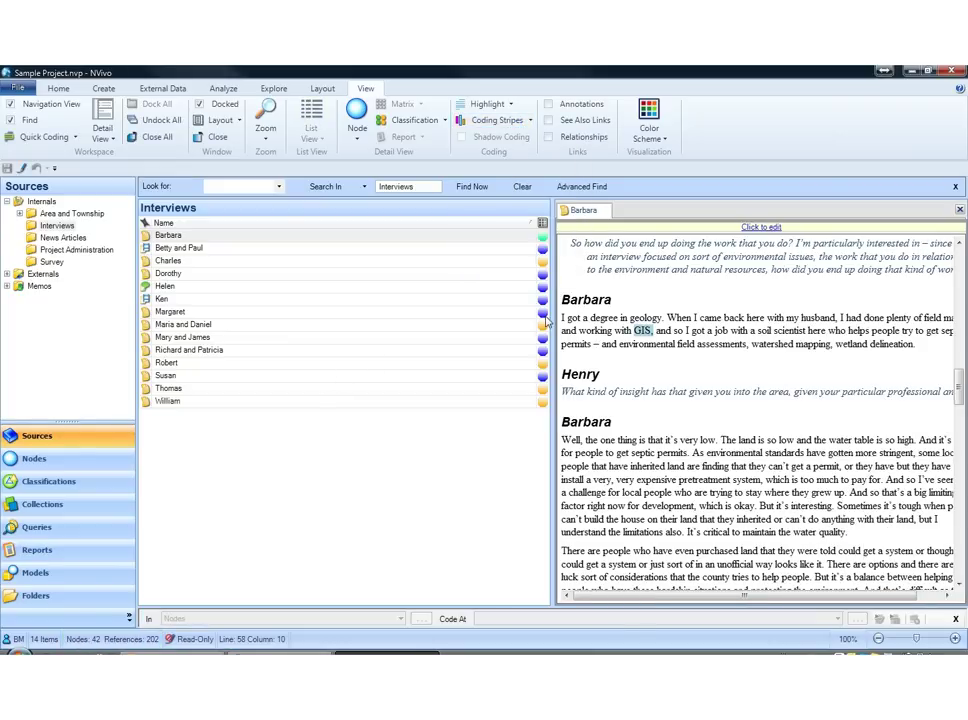
drag(557, 318, 296, 308)
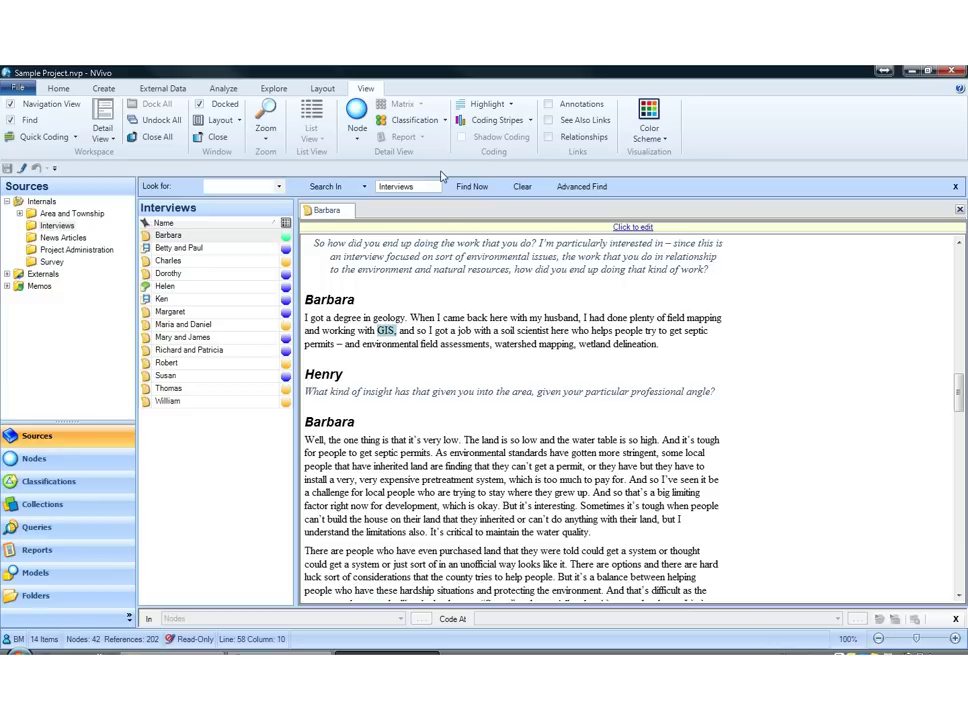
Use Highlight Coding for Selected Items and tick the whole Nodes folder, Attitude through Real estate development
click(490, 104)
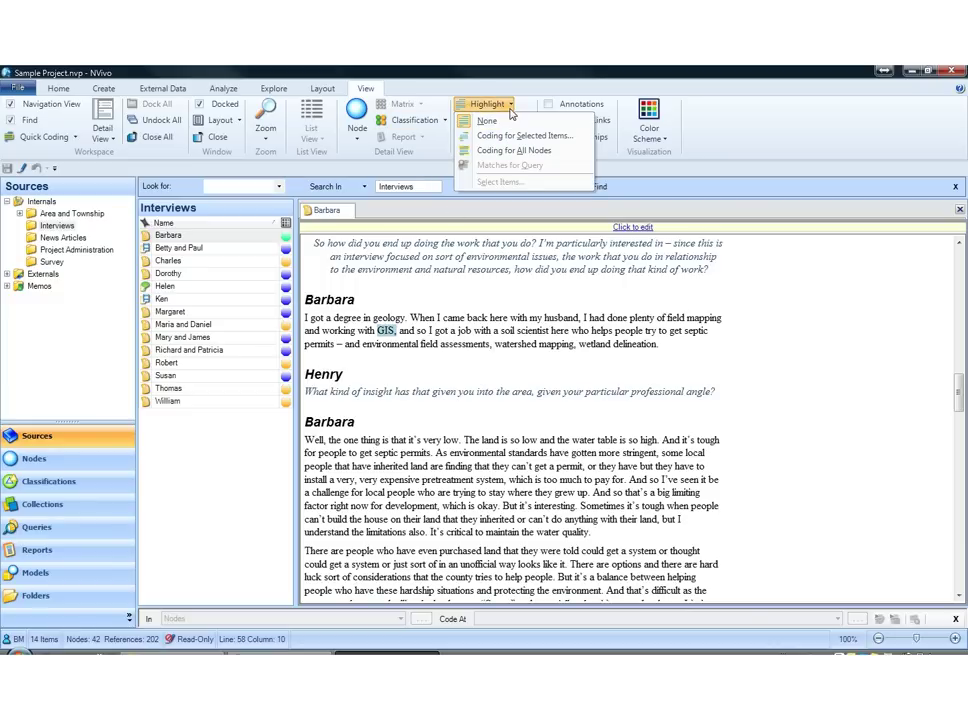
click(515, 136)
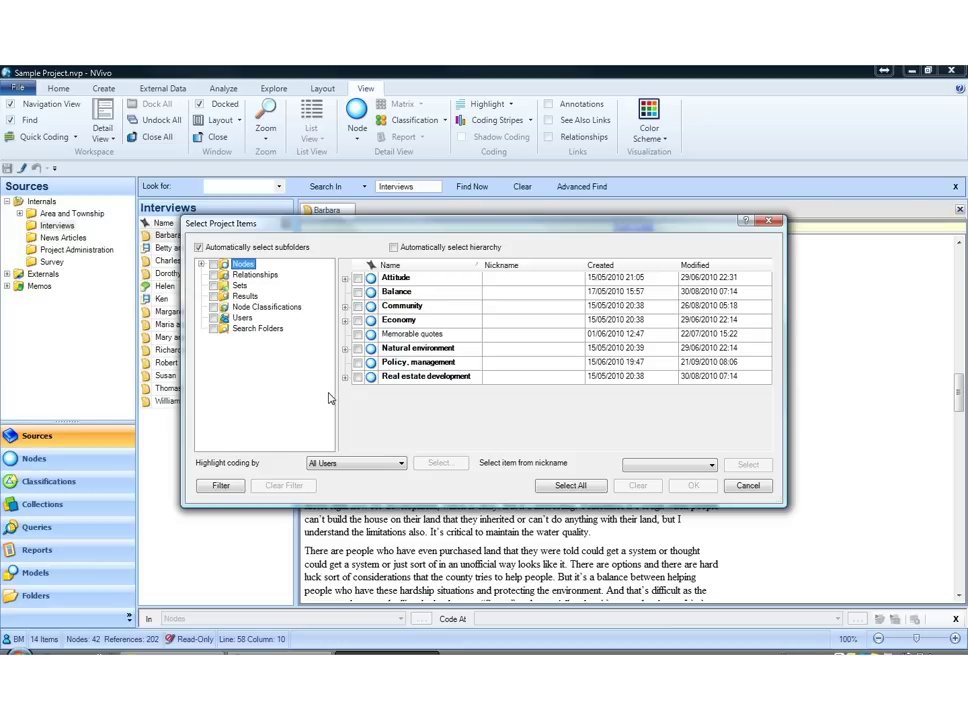
click(213, 264)
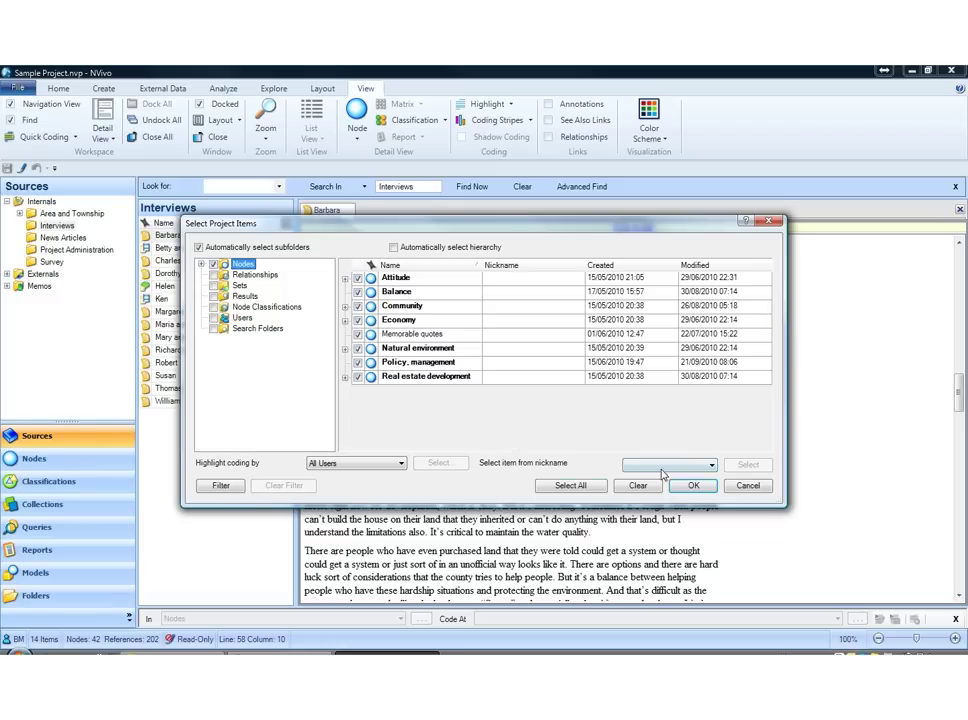
Apply the node highlighting and scroll through Barbara's shaded transcript, then back to Q.1 Connection to Down East
click(693, 486)
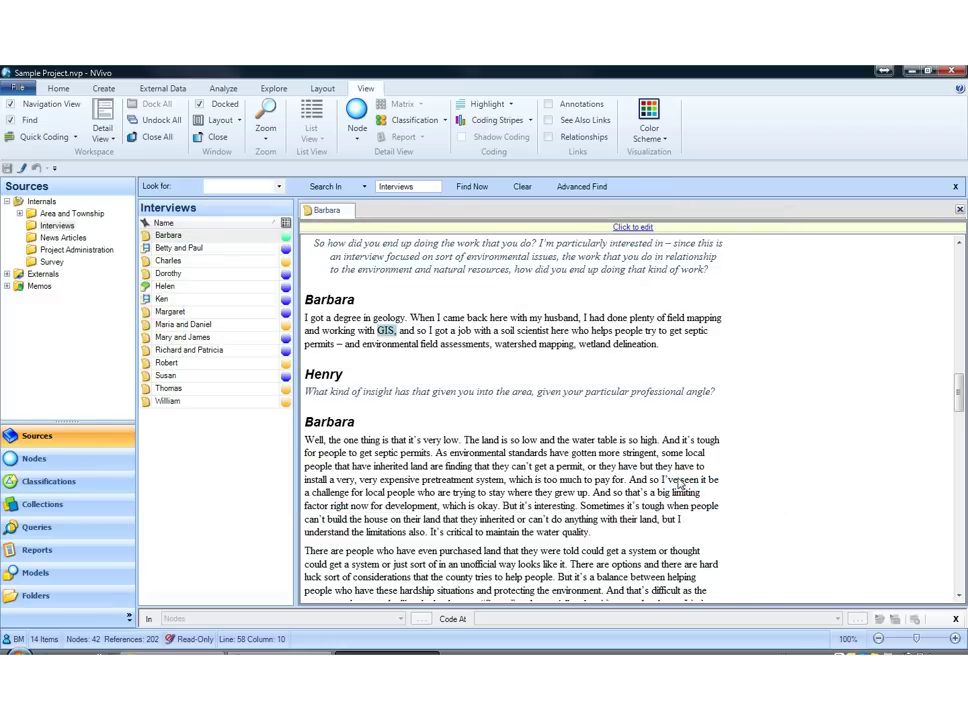
scroll(630, 458, down, 12)
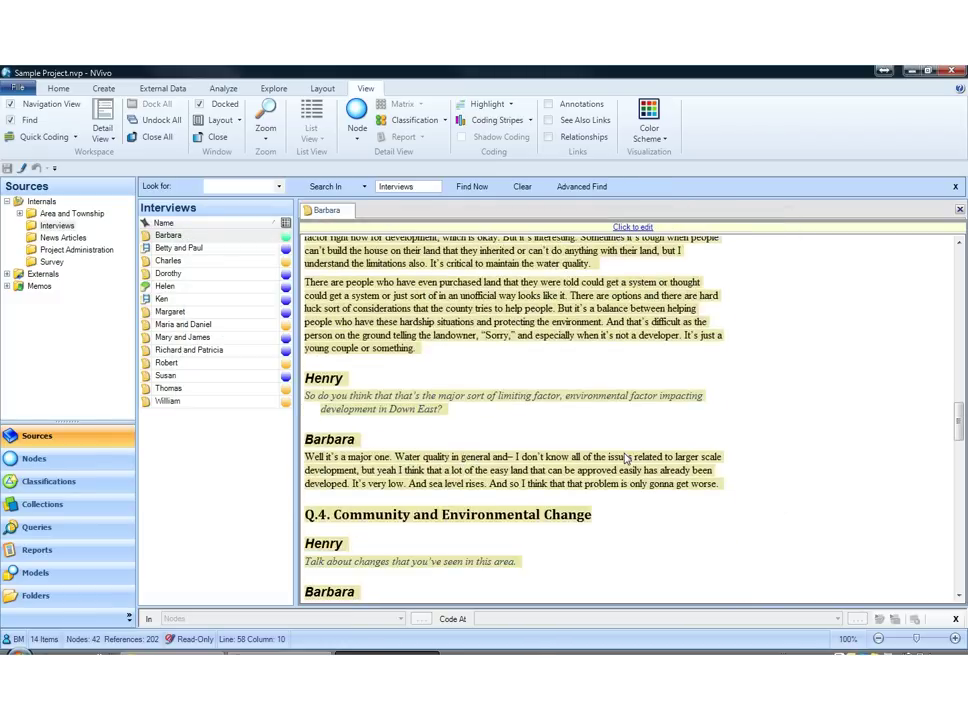
scroll(624, 458, down, 12)
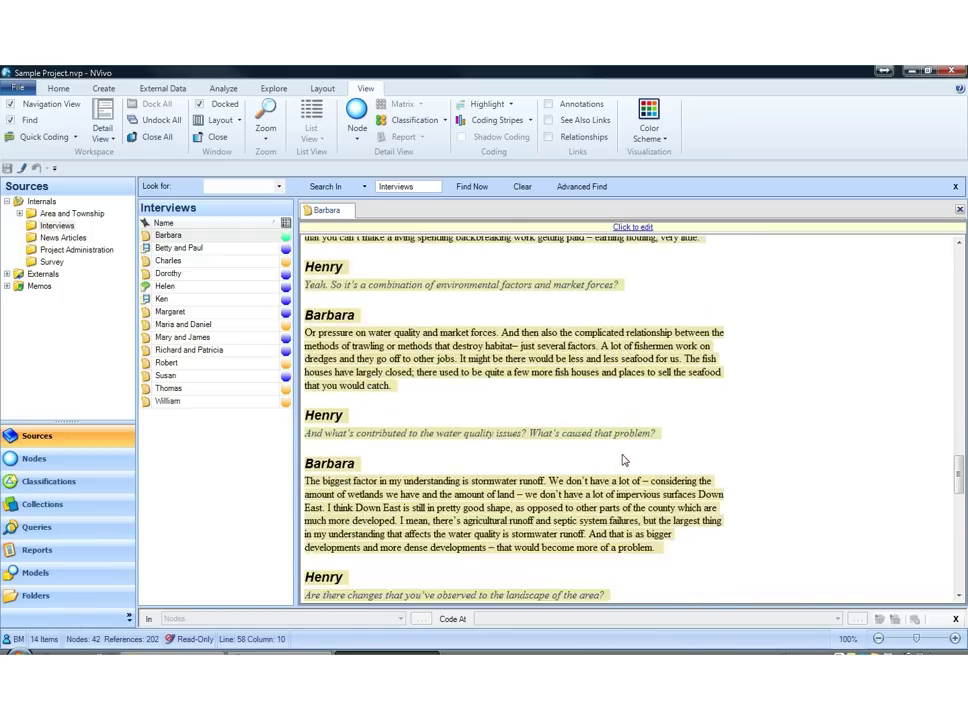
scroll(622, 458, down, 3)
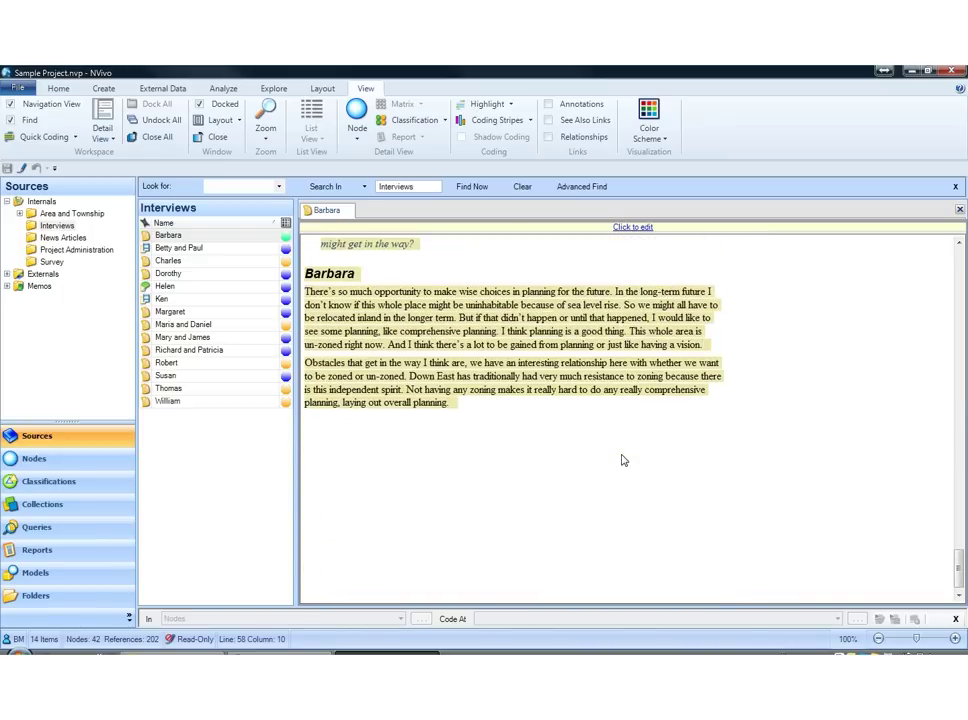
scroll(622, 458, up, 10)
scroll(622, 459, up, 12)
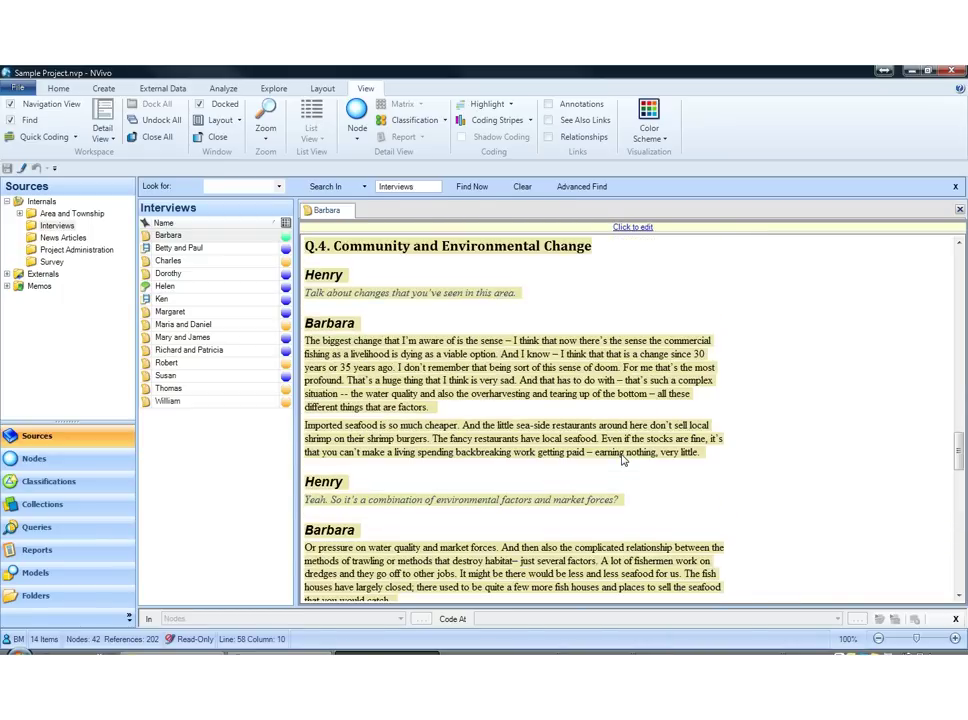
scroll(622, 458, up, 15)
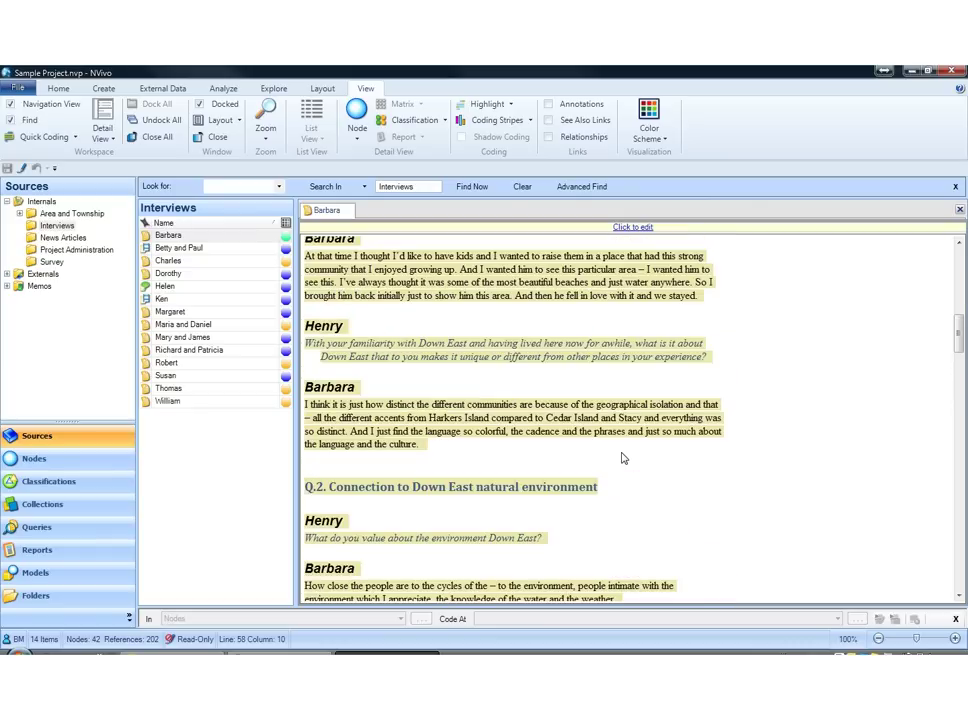
scroll(622, 458, up, 1)
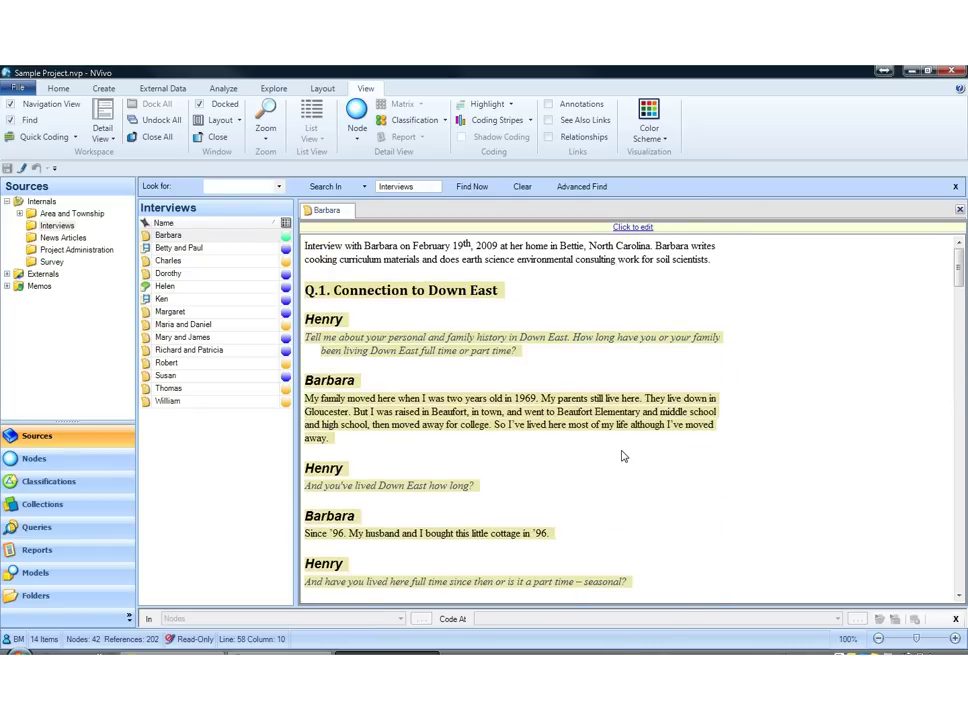